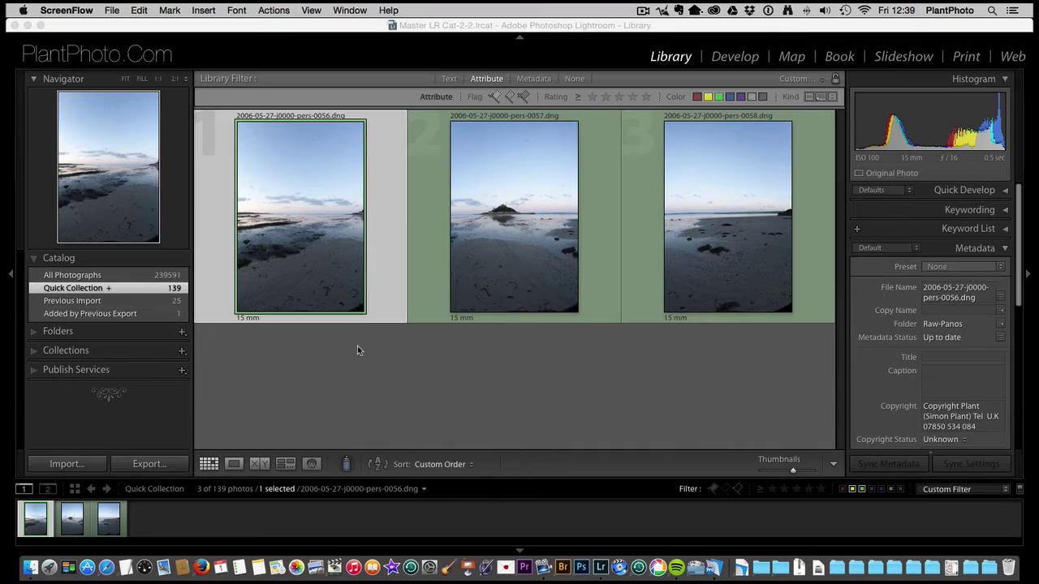
Bring Lightroom forward and select the three beach frames pers-0056 to pers-0058.
{"action": "left_click", "coordinate": [346, 376]}
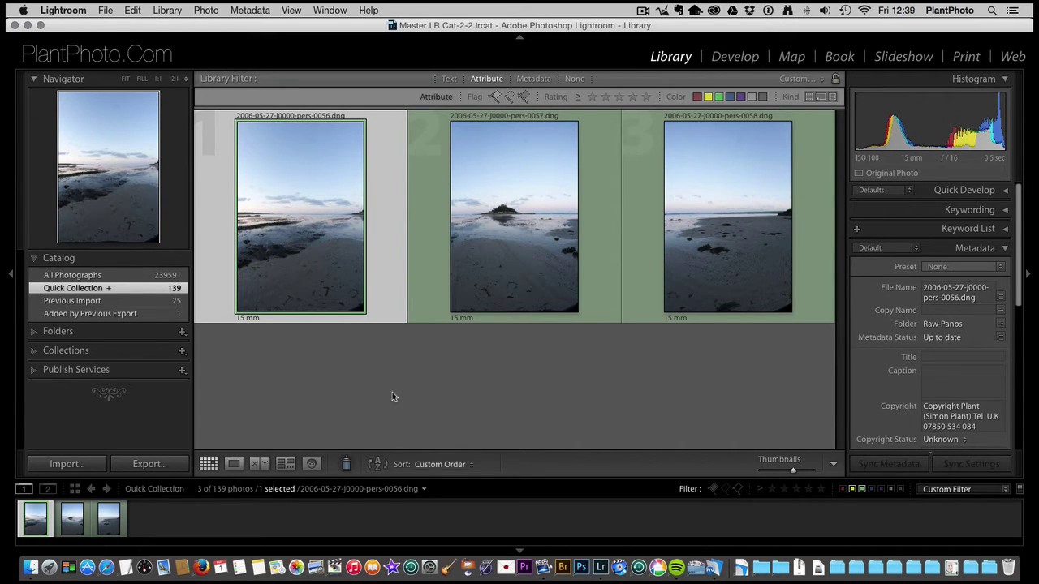
{"action": "left_click", "coordinate": [703, 276], "text": "shift"}
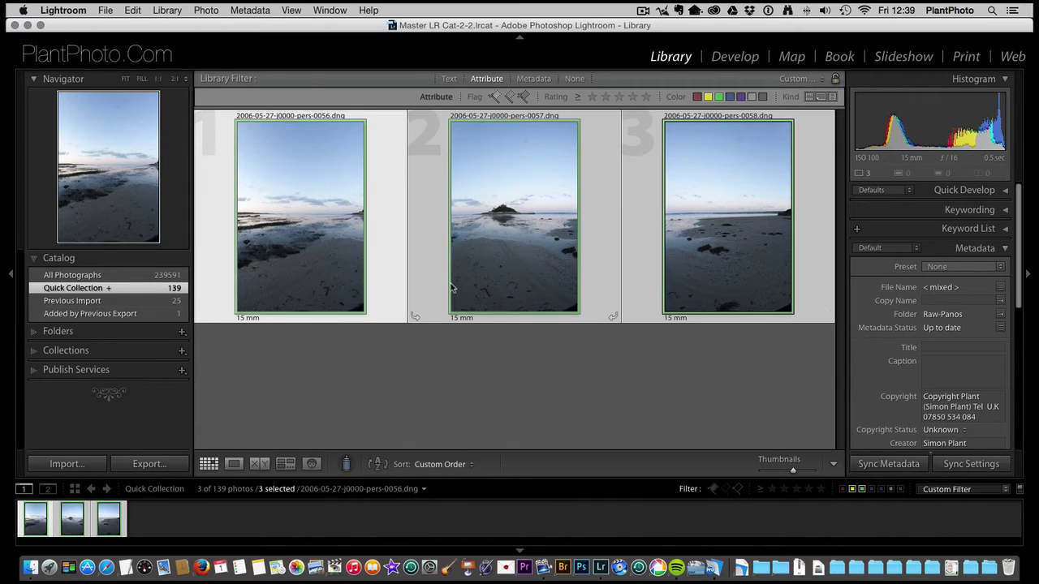
Apply Photo Merge > Panorama to the three selected beach shots.
{"action": "right_click", "coordinate": [325, 254]}
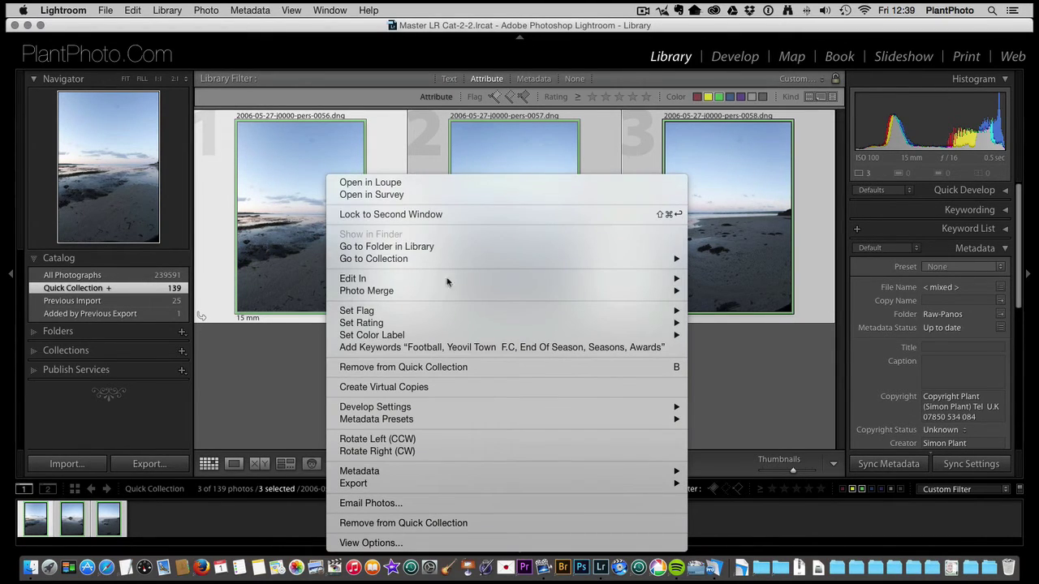
{"action": "mouse_move", "coordinate": [406, 319]}
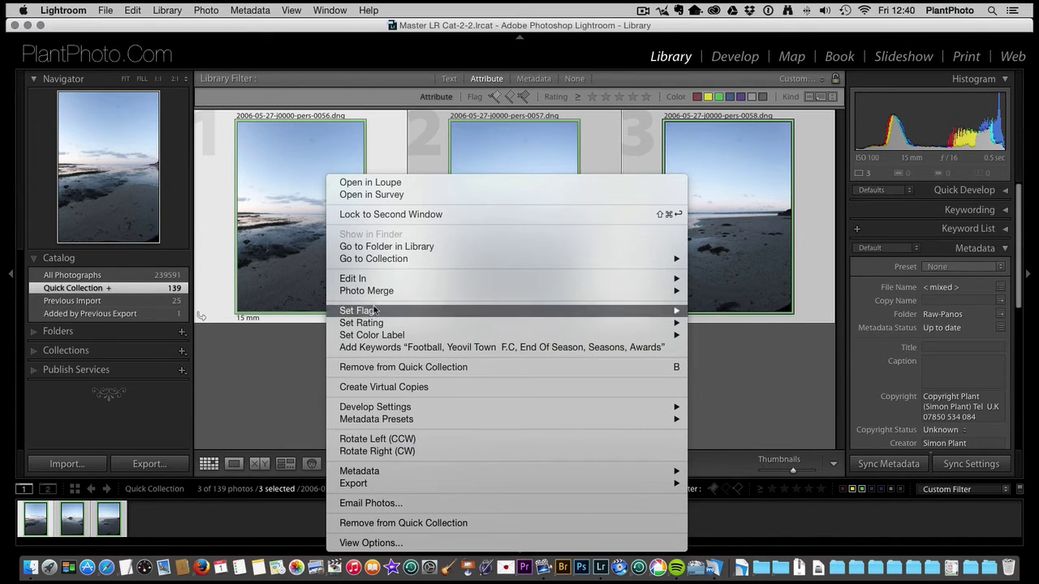
{"action": "mouse_move", "coordinate": [372, 291]}
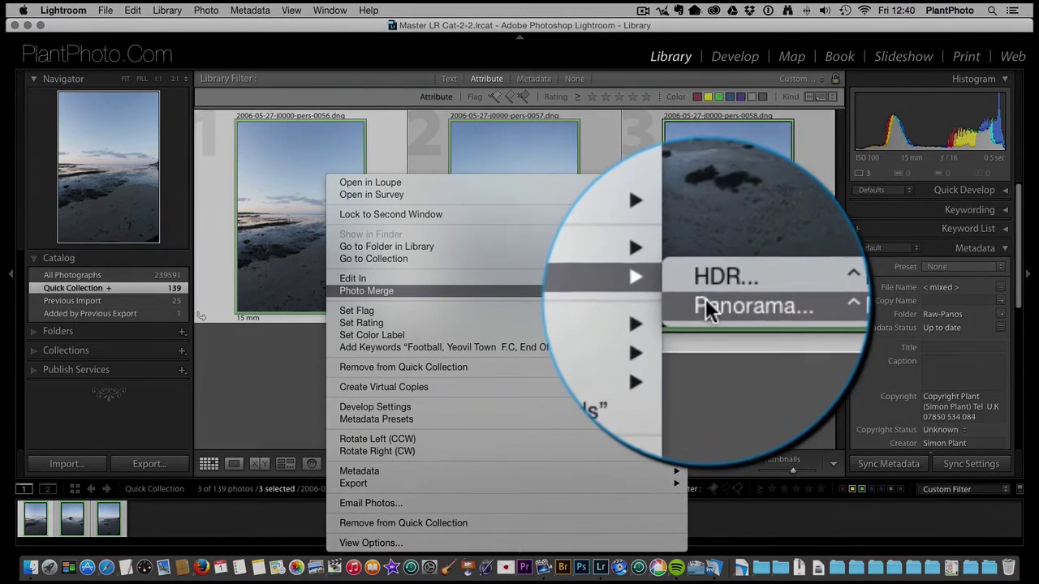
{"action": "left_click", "coordinate": [707, 309]}
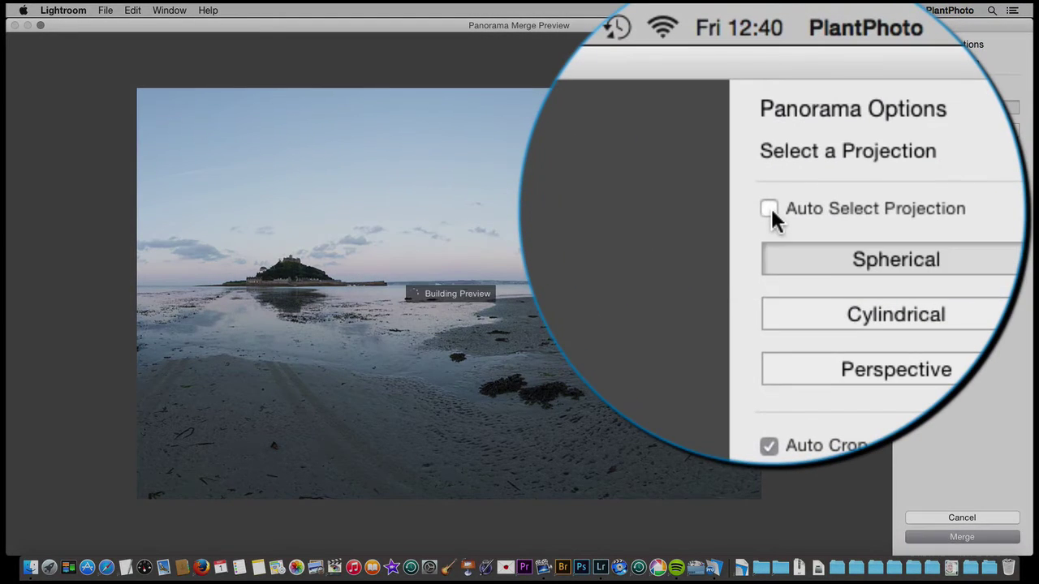
Turn off Auto Select Projection and switch the panorama preview to Cylindrical.
{"action": "left_click", "coordinate": [910, 87]}
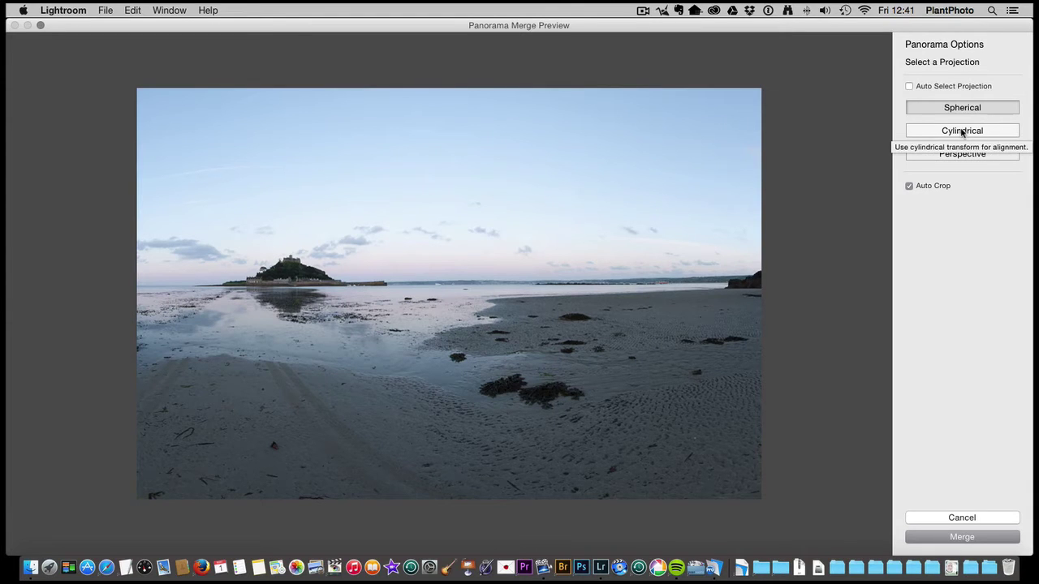
{"action": "left_click", "coordinate": [962, 131]}
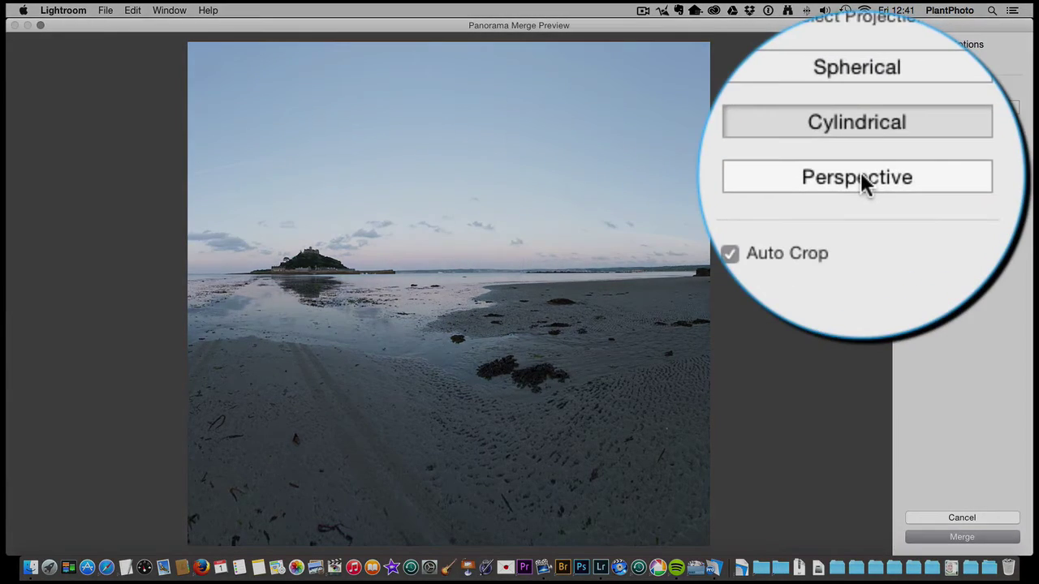
Try Perspective with Auto Crop toggled off, on and off, then Cylindrical, ending on Spherical.
{"action": "left_click", "coordinate": [861, 175]}
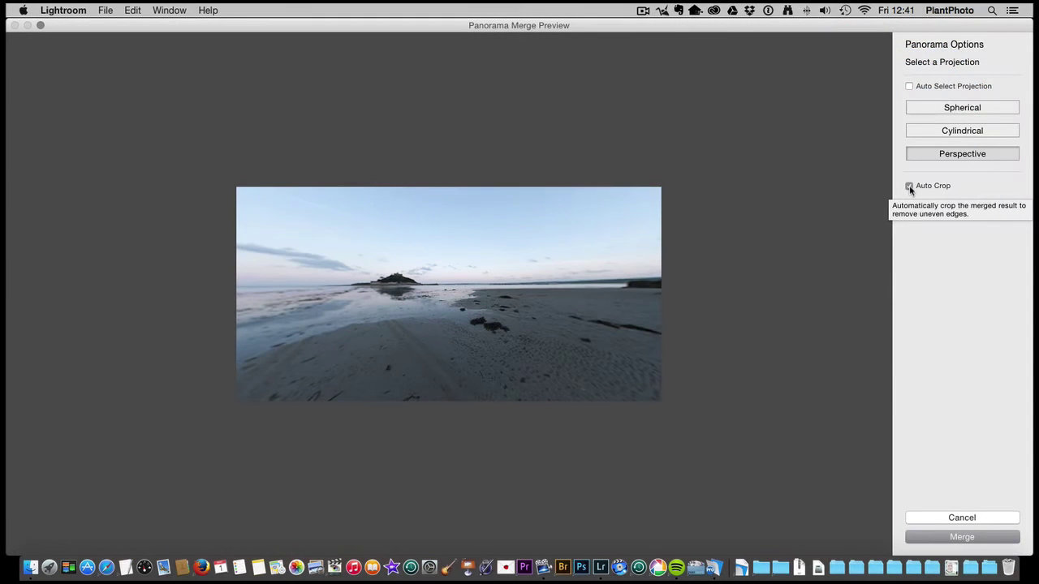
{"action": "left_click", "coordinate": [909, 186]}
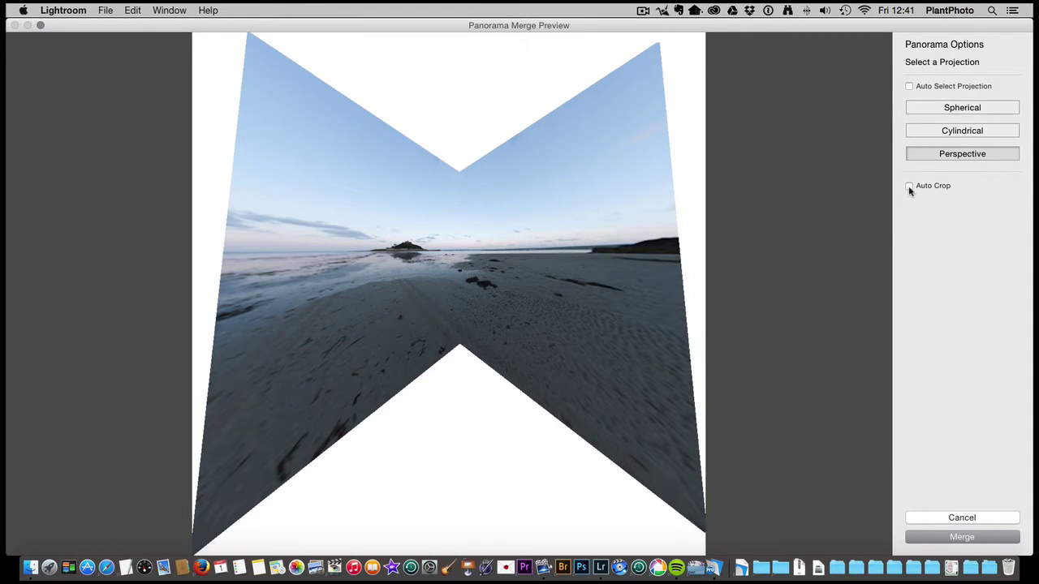
{"action": "left_click", "coordinate": [909, 186]}
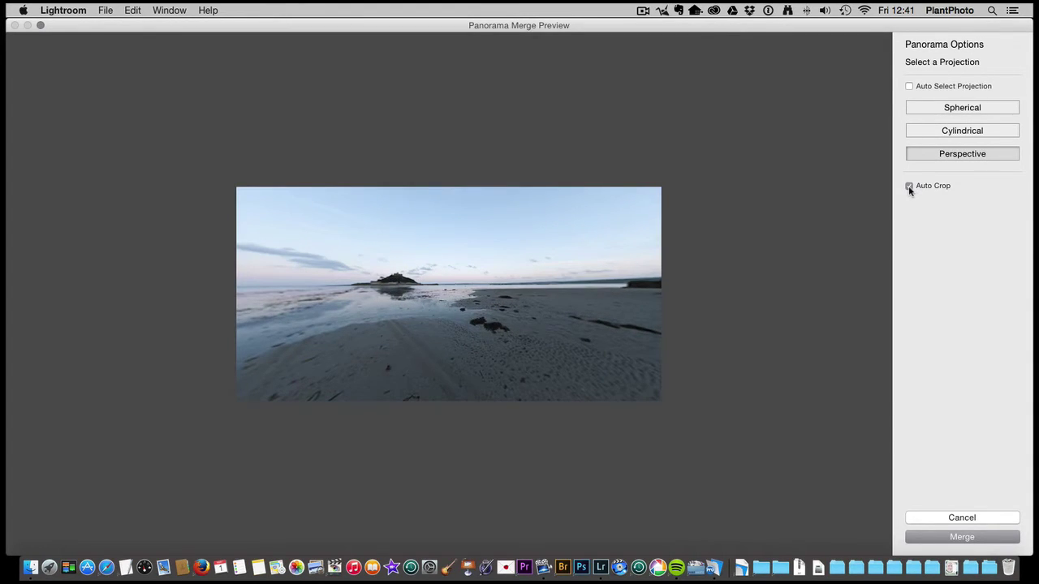
{"action": "left_click", "coordinate": [909, 186]}
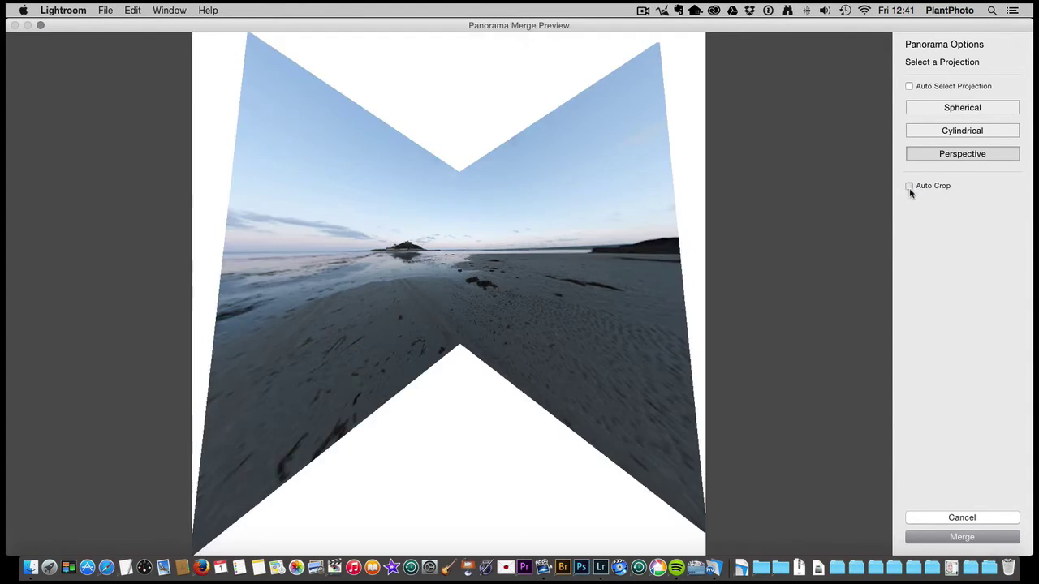
{"action": "left_click", "coordinate": [959, 133]}
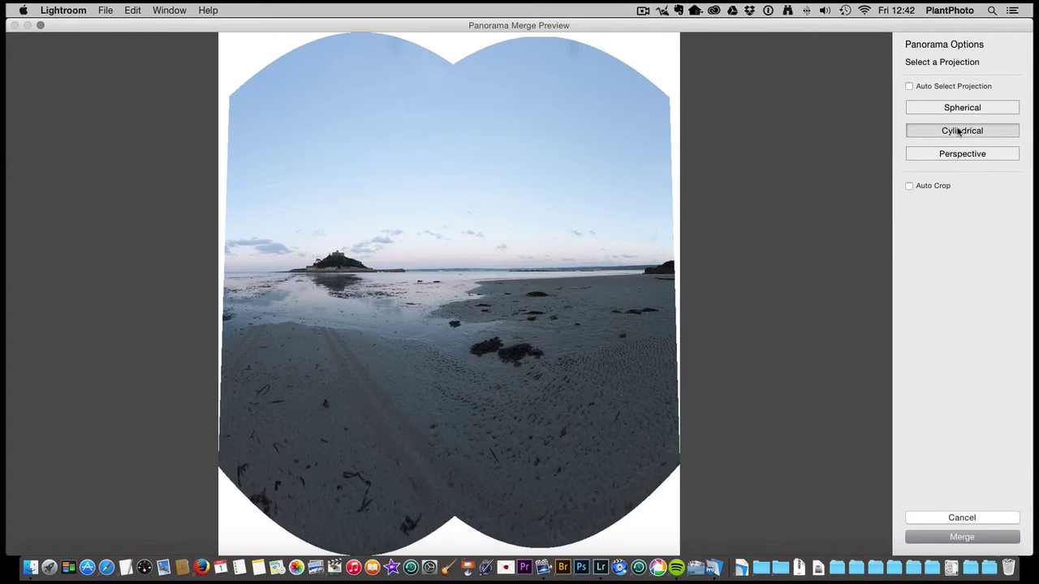
{"action": "left_click", "coordinate": [963, 108]}
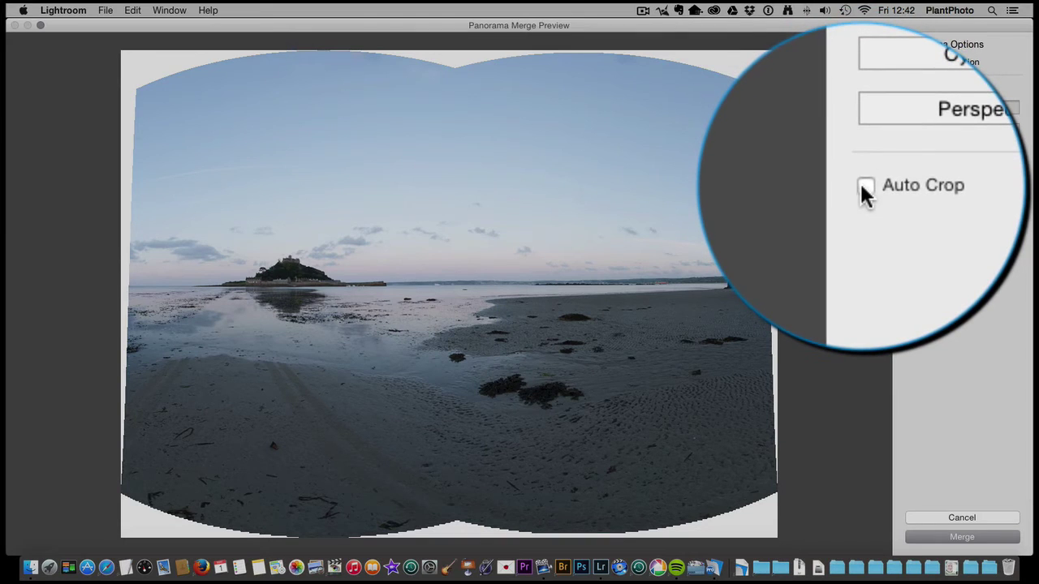
Re-enable Auto Crop and merge the beach panorama into a new DNG.
{"action": "left_click", "coordinate": [865, 186]}
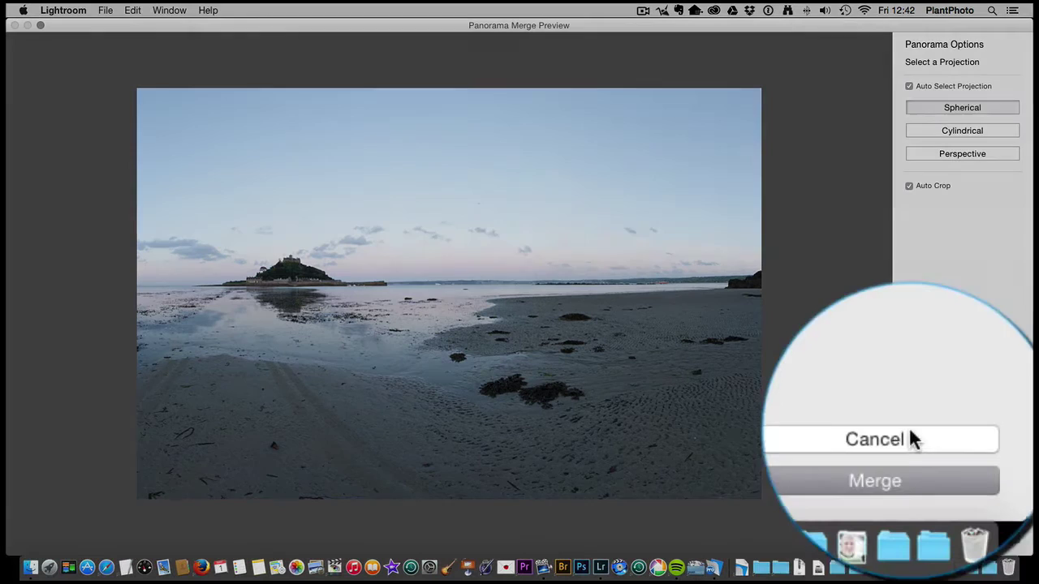
{"action": "left_click", "coordinate": [968, 536]}
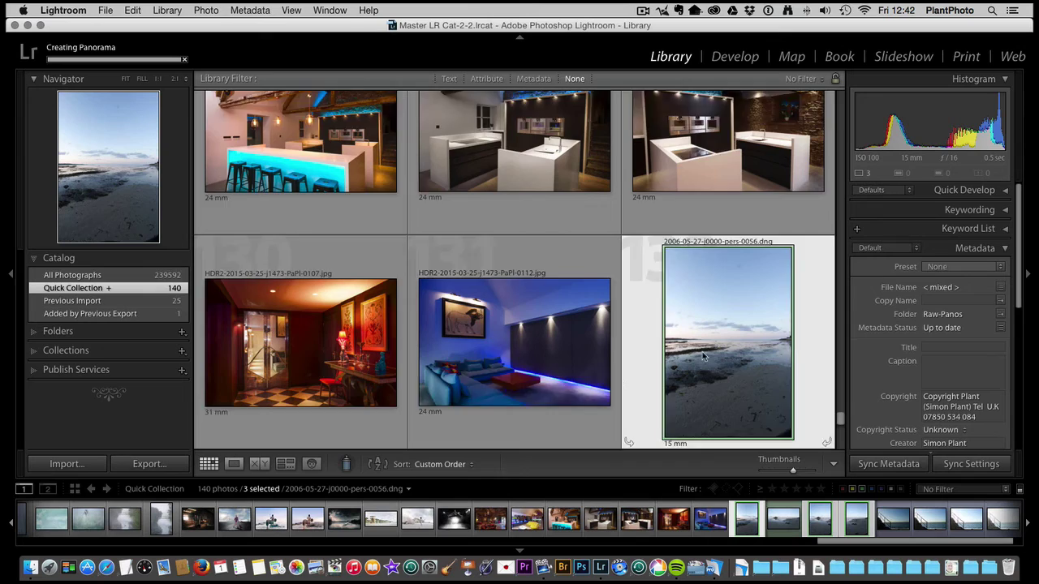
{"action": "scroll", "coordinate": [702, 351], "scroll_direction": "down", "scroll_amount": 5}
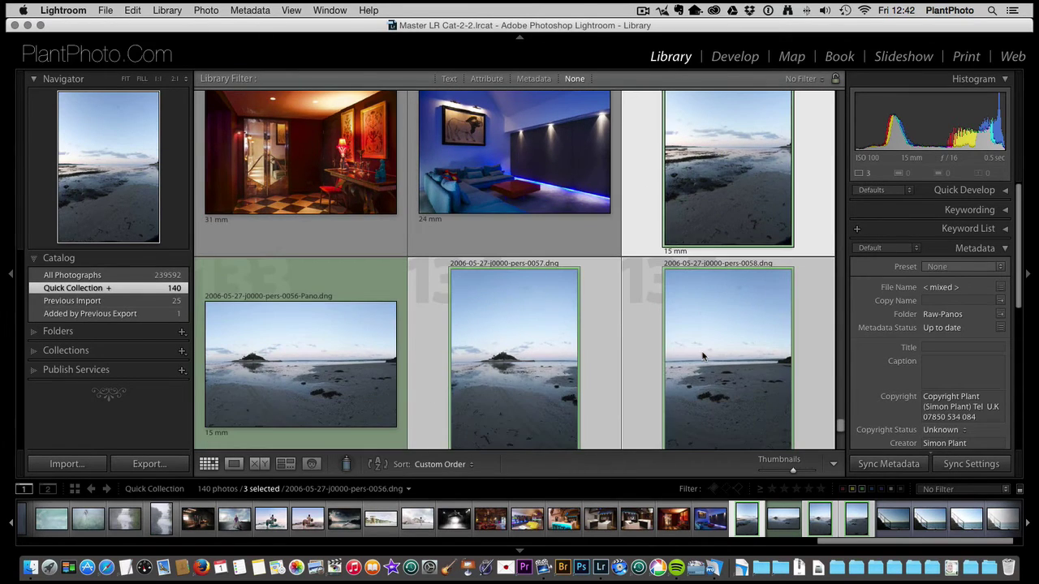
{"action": "scroll", "coordinate": [702, 356], "scroll_direction": "down", "scroll_amount": 1}
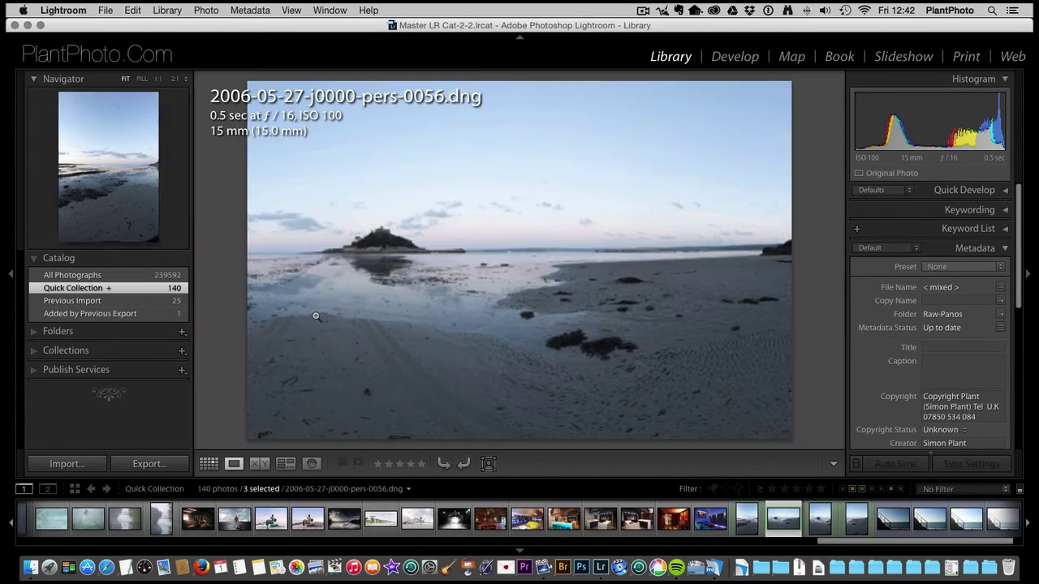
{"action": "double_click", "coordinate": [318, 317]}
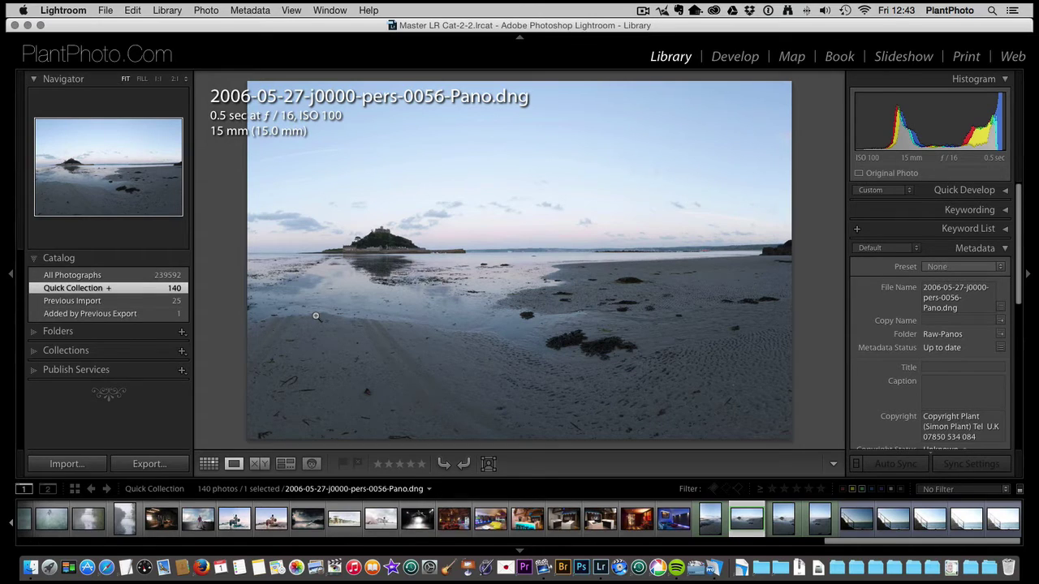
{"action": "left_click", "coordinate": [962, 191]}
{"action": "left_click", "coordinate": [964, 192]}
Select all five stair-and-sea exposures, Prpi0051 to Prpi0055, with Cmd+A.
{"action": "key", "text": "d"}
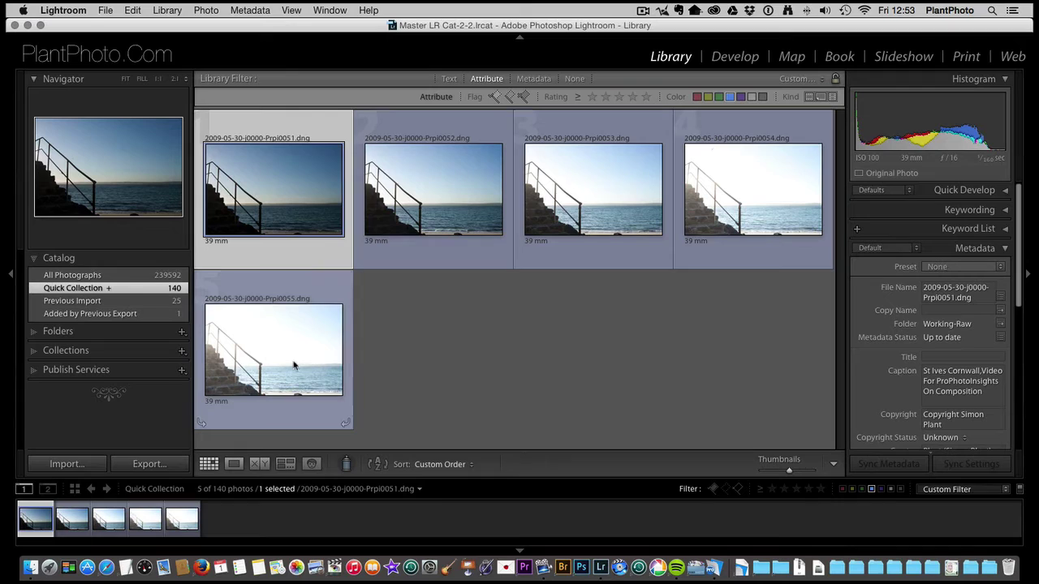
{"action": "key", "text": "super+a"}
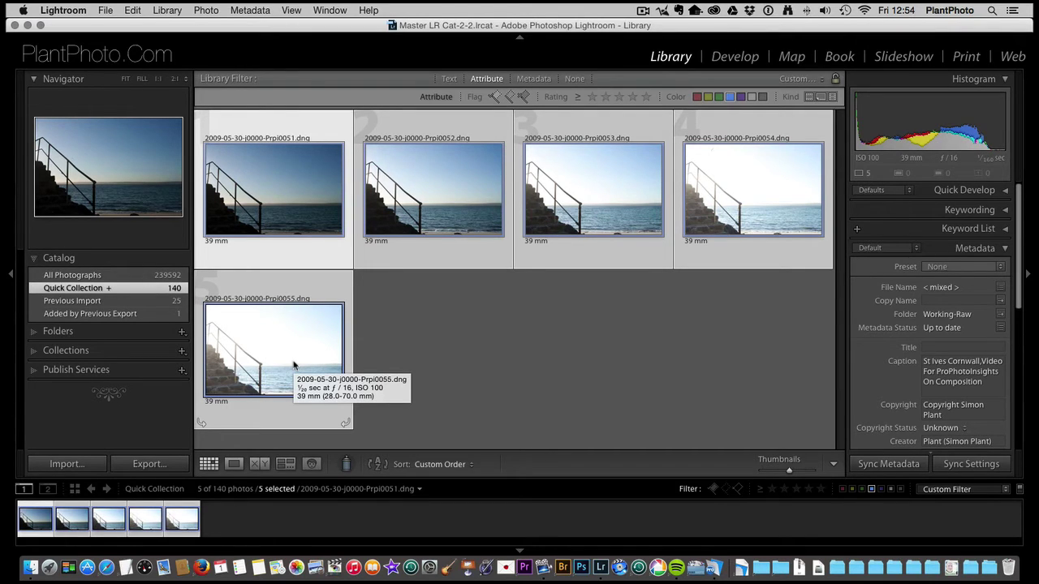
Apply Photo Merge > HDR to the five selected exposures.
{"action": "right_click", "coordinate": [443, 213]}
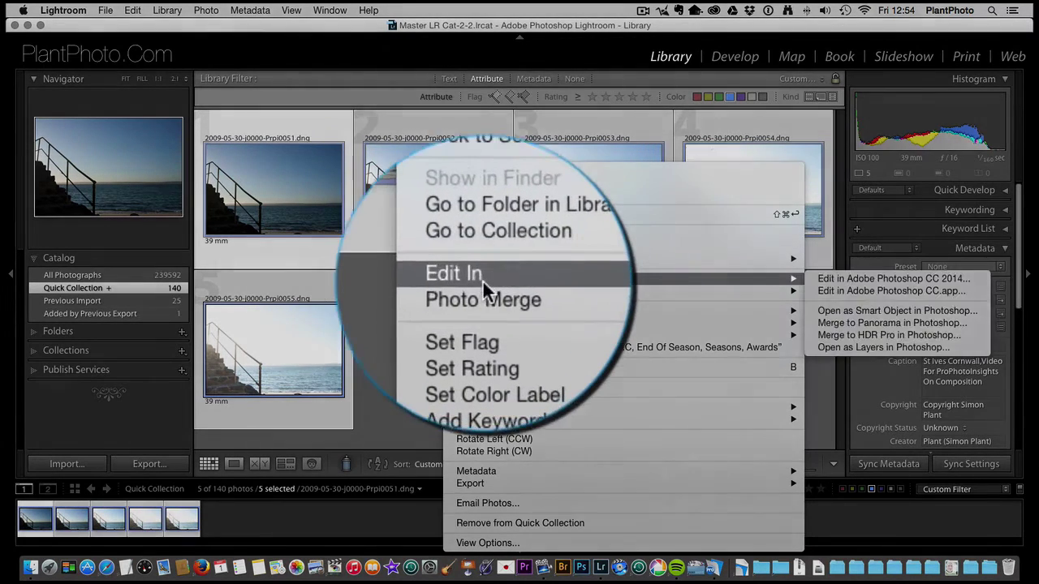
{"action": "mouse_move", "coordinate": [484, 290]}
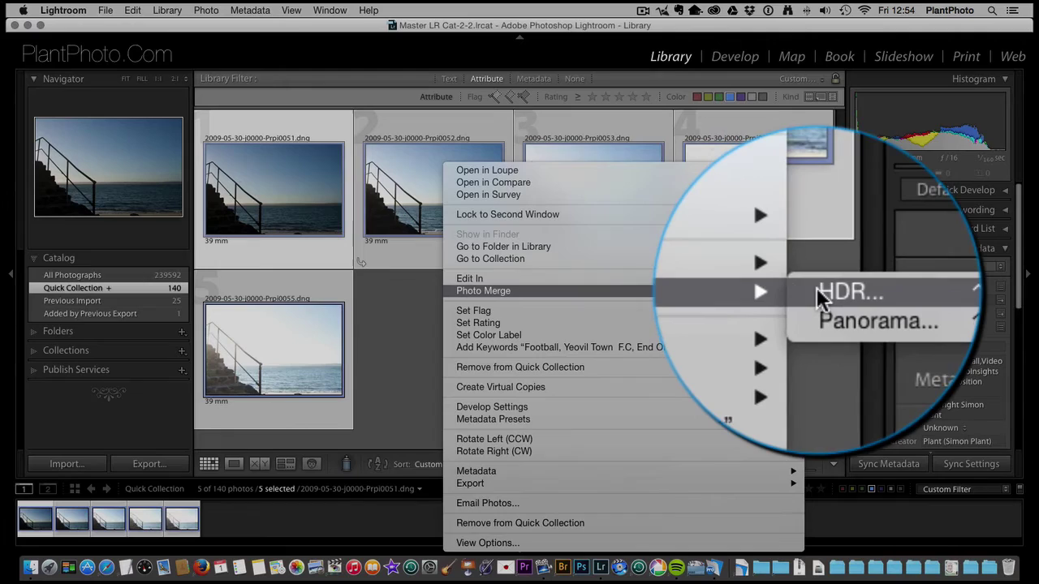
{"action": "left_click", "coordinate": [815, 290]}
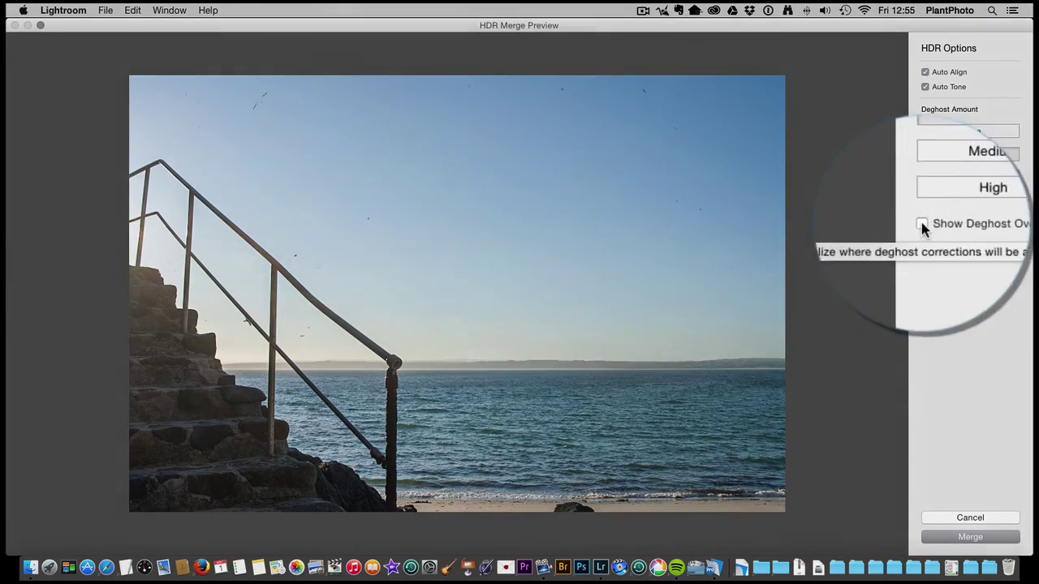
Show the deghost overlay, compare None and Low deghosting, then hide the overlay.
{"action": "left_click", "coordinate": [926, 224]}
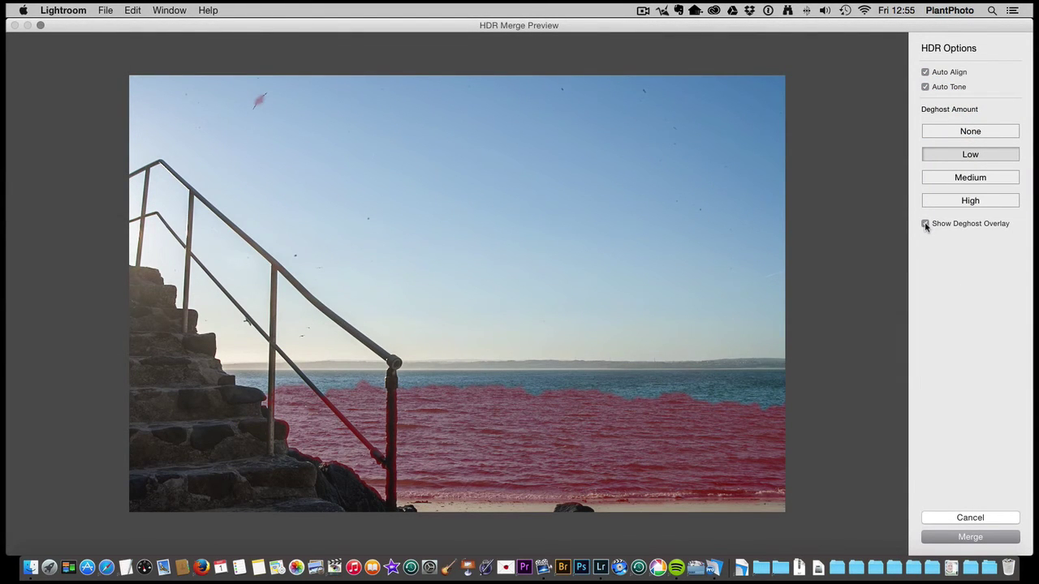
{"action": "left_click", "coordinate": [974, 132]}
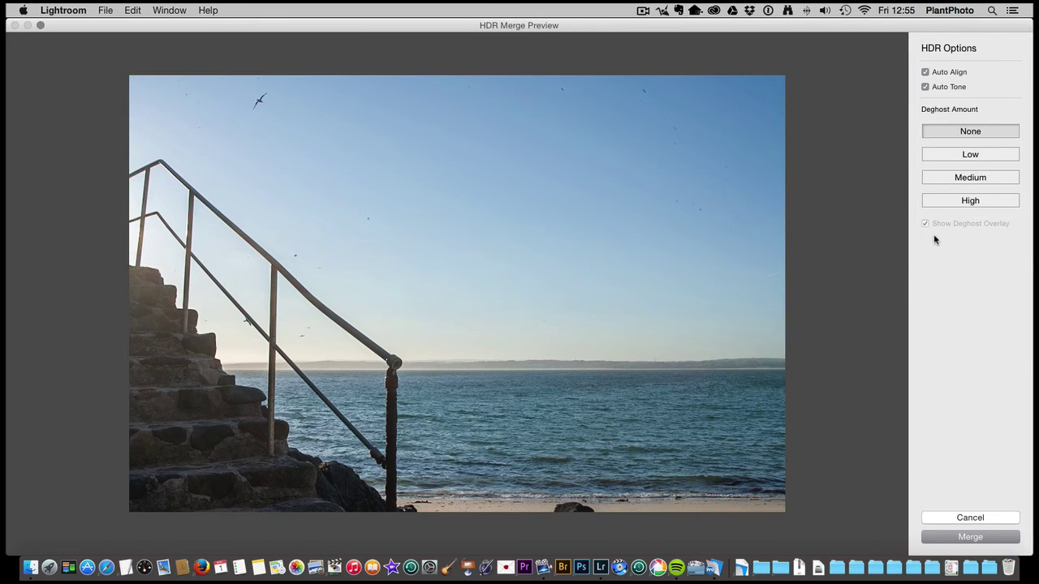
{"action": "left_click", "coordinate": [981, 155]}
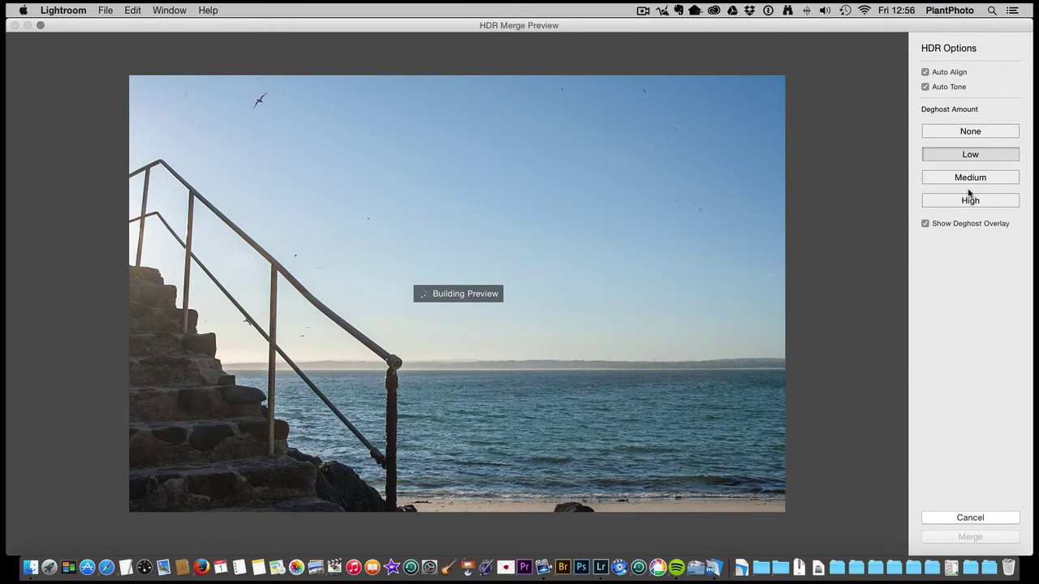
{"action": "left_click", "coordinate": [925, 224]}
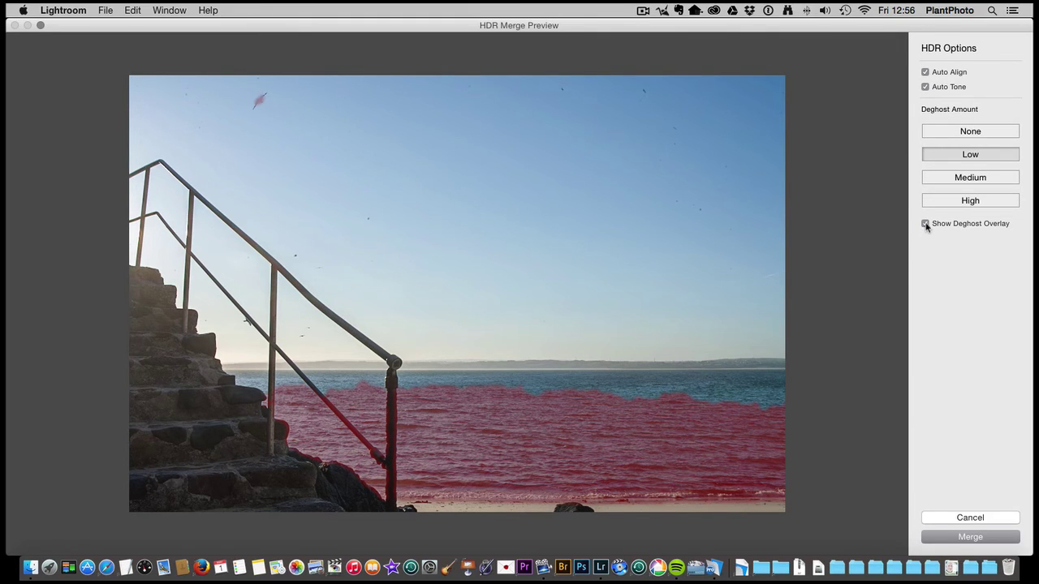
{"action": "left_click", "coordinate": [926, 224]}
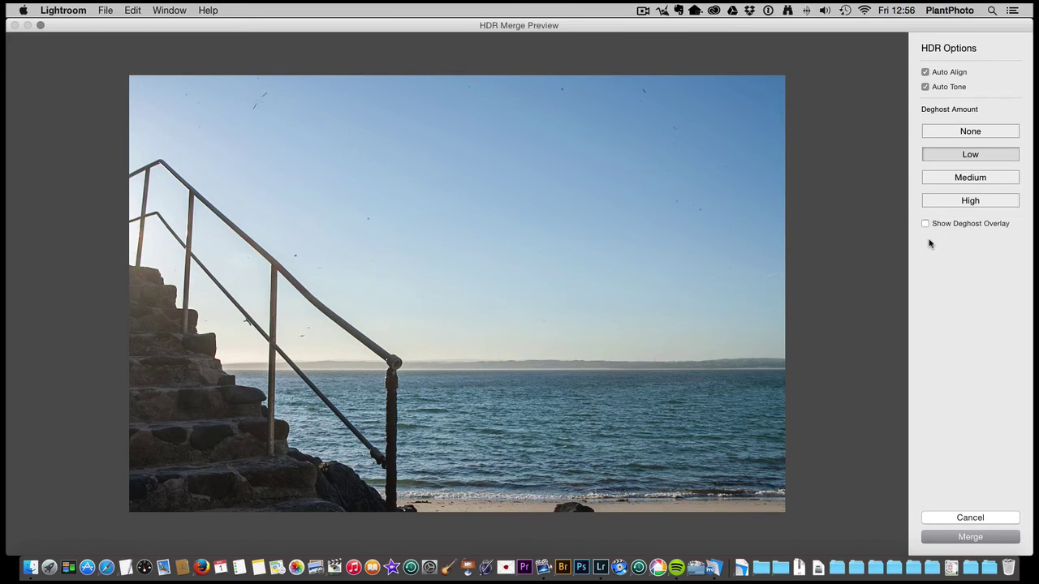
Set deghosting to None and merge the exposures into Prpi0051-HDR.dng.
{"action": "left_click", "coordinate": [970, 131]}
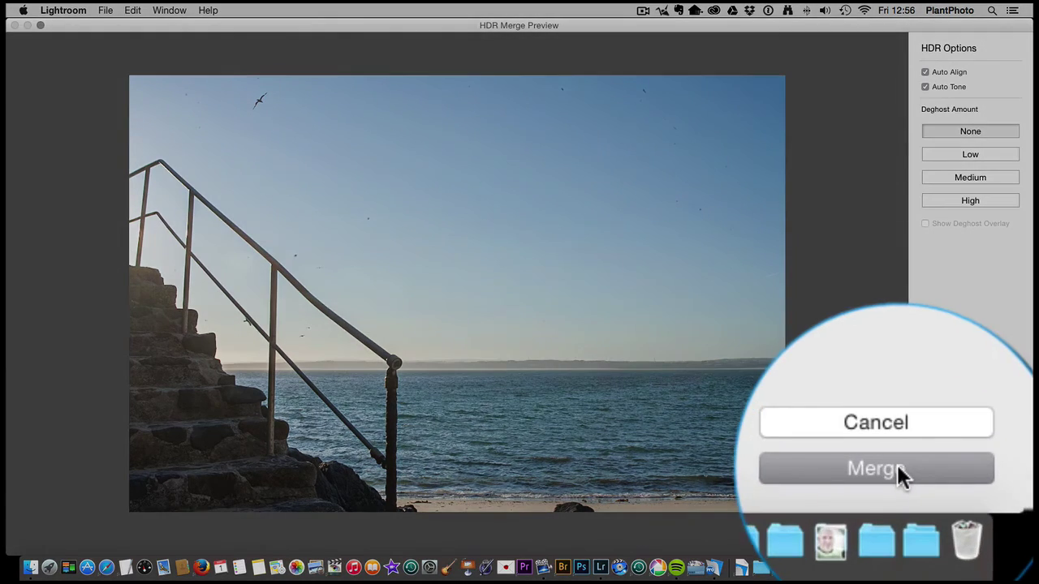
{"action": "left_click", "coordinate": [978, 538]}
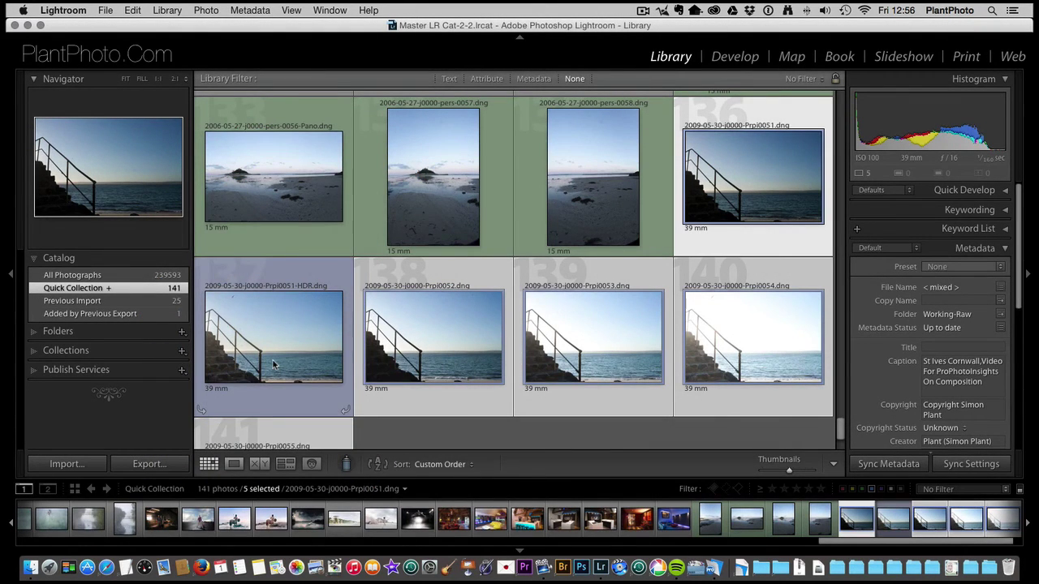
Open Prpi0051-HDR.dng in Loupe view, then in the Develop module.
{"action": "double_click", "coordinate": [273, 366]}
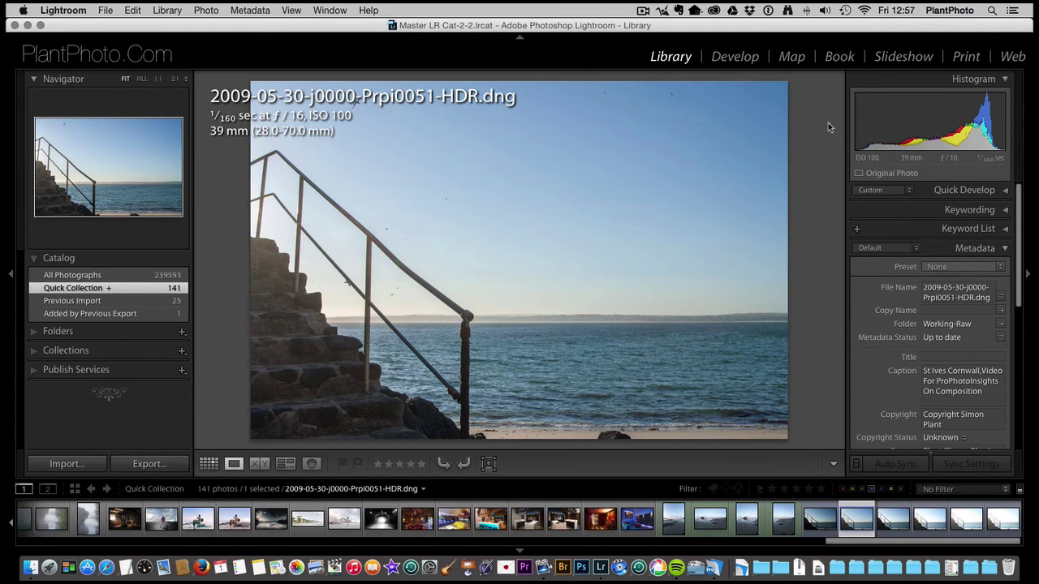
{"action": "left_click", "coordinate": [736, 65]}
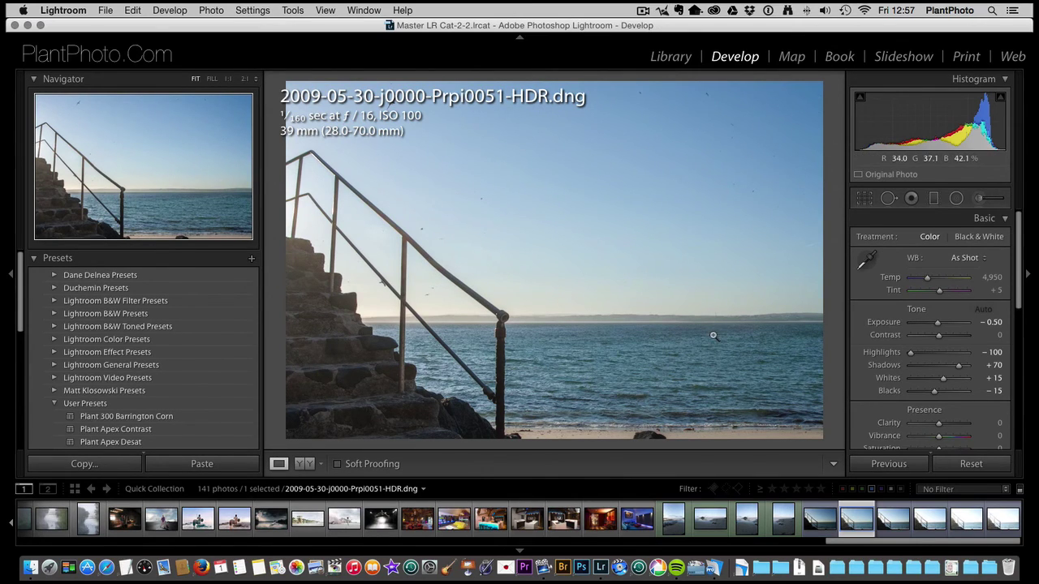
Crop Prpi0051-HDR.dng to a custom aspect, raising the bottom edge to trim the sand strip.
{"action": "key", "text": "r"}
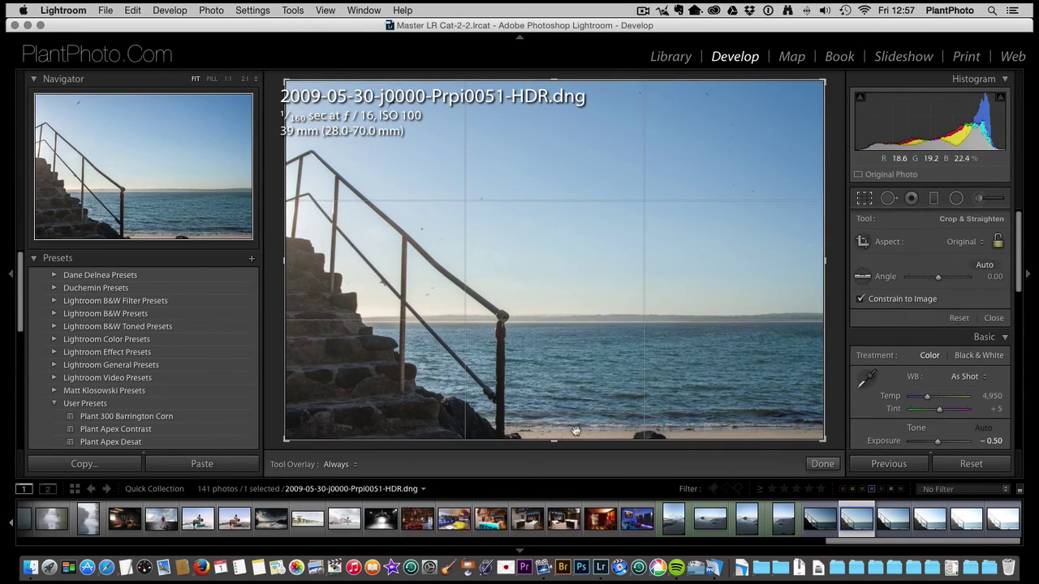
{"action": "left_click_drag", "start_coordinate": [571, 438], "coordinate": [571, 421]}
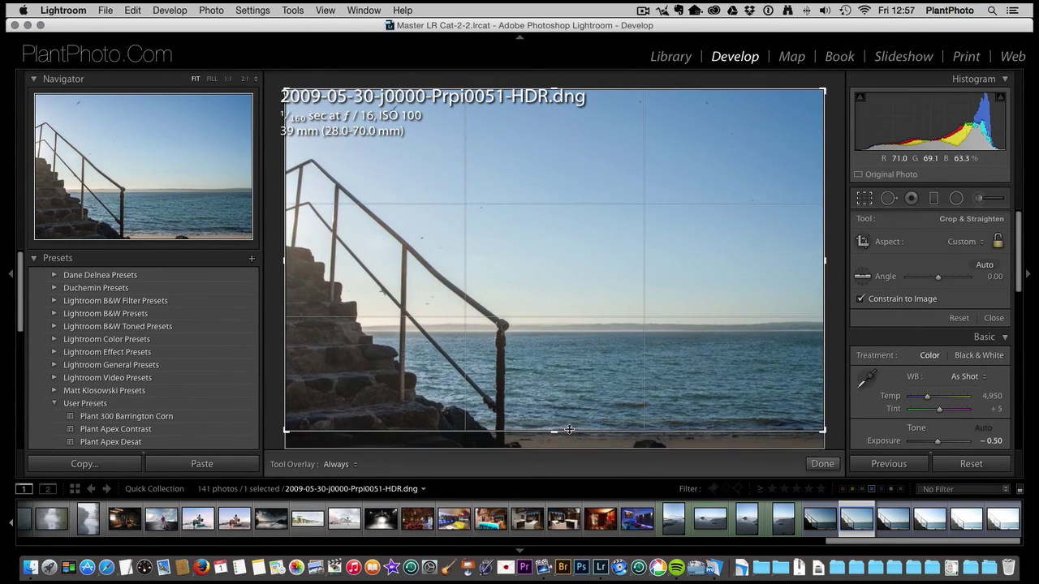
{"action": "key", "text": "Return"}
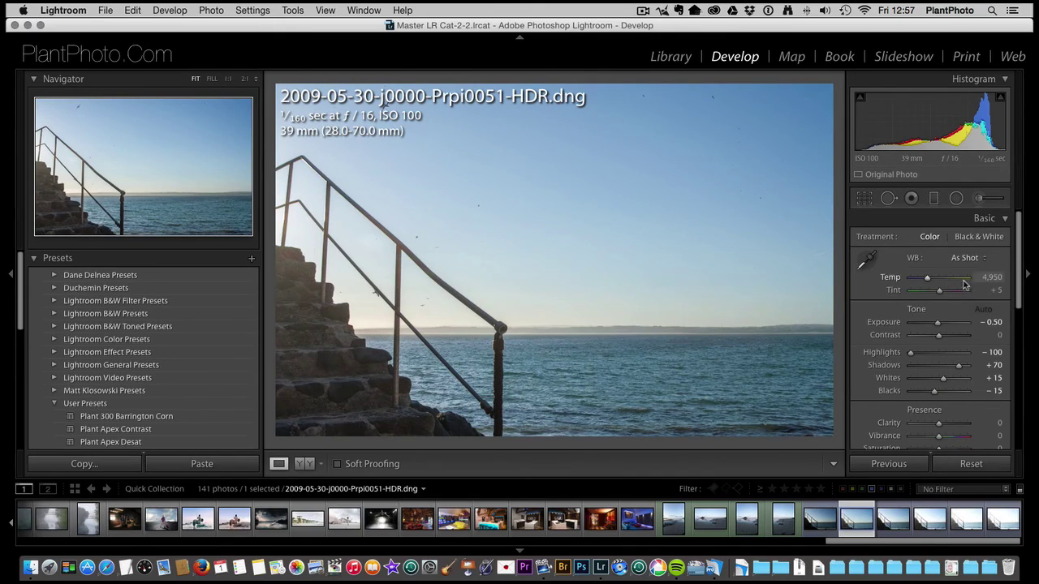